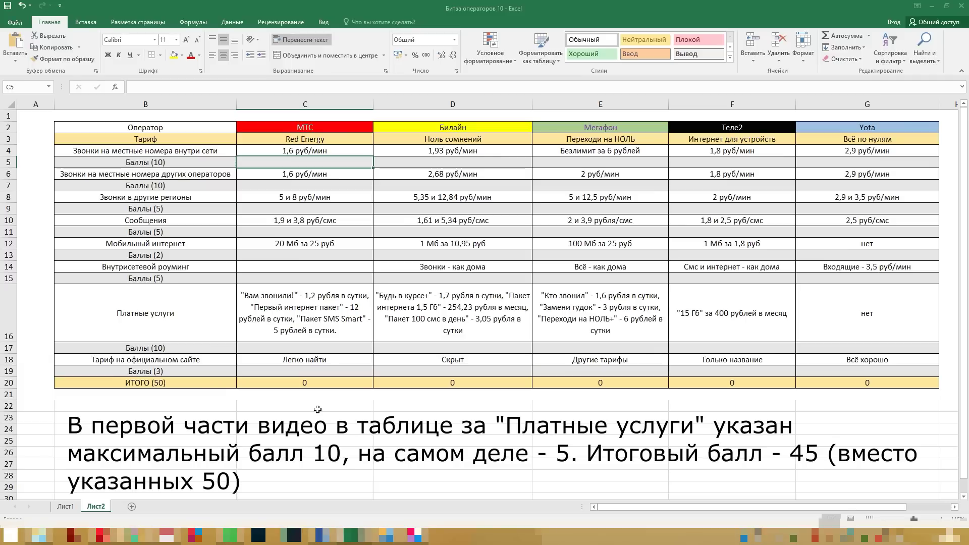
Step: Score in-network local calls (row 5) with 10 for МТС and 8 for Теле2
text(10)
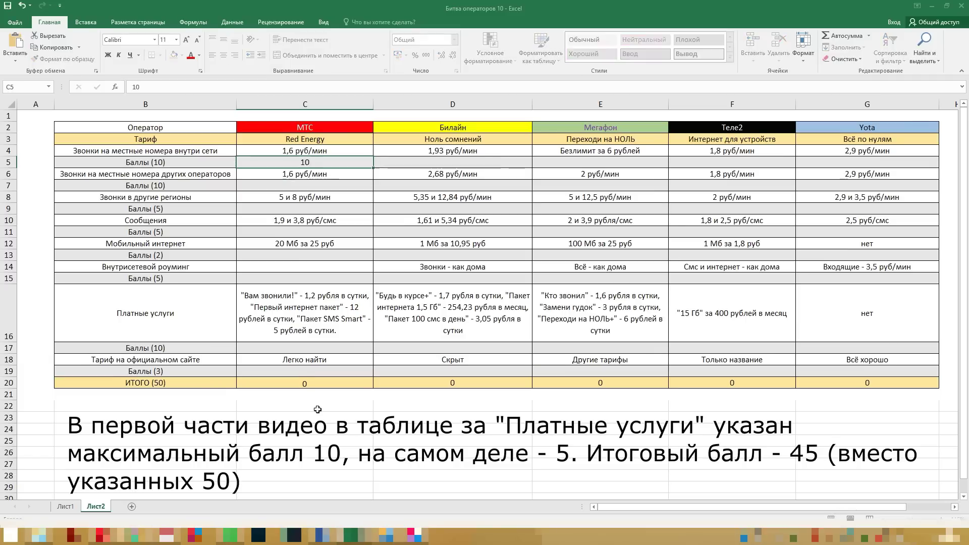
key(Tab)
key(Tab)
key(Tab)
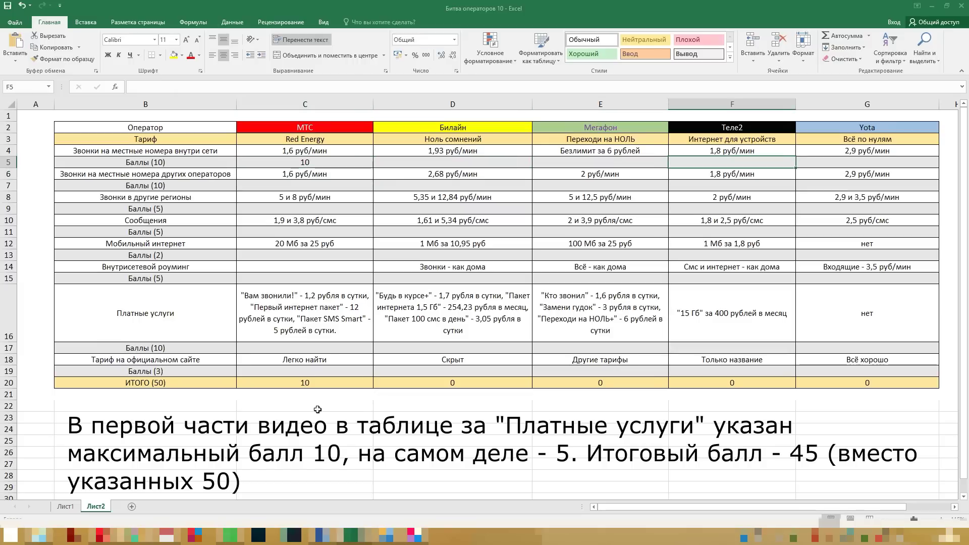
text(8)
key(Return)
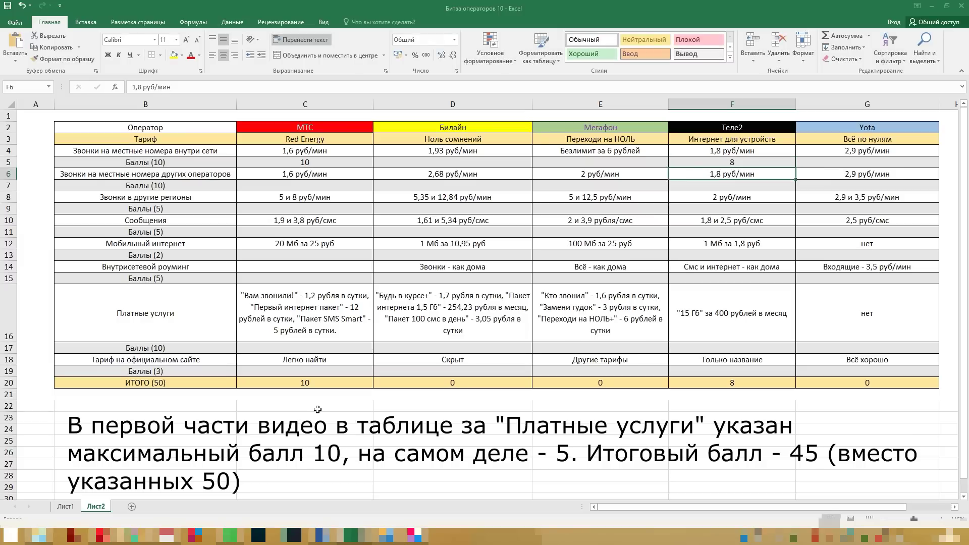
Step: Fill in the remaining in-network call scores in row 5: Билайн 6, Мегафон 4 and Yota 3
key(Up)
key(Left)
key(Left)
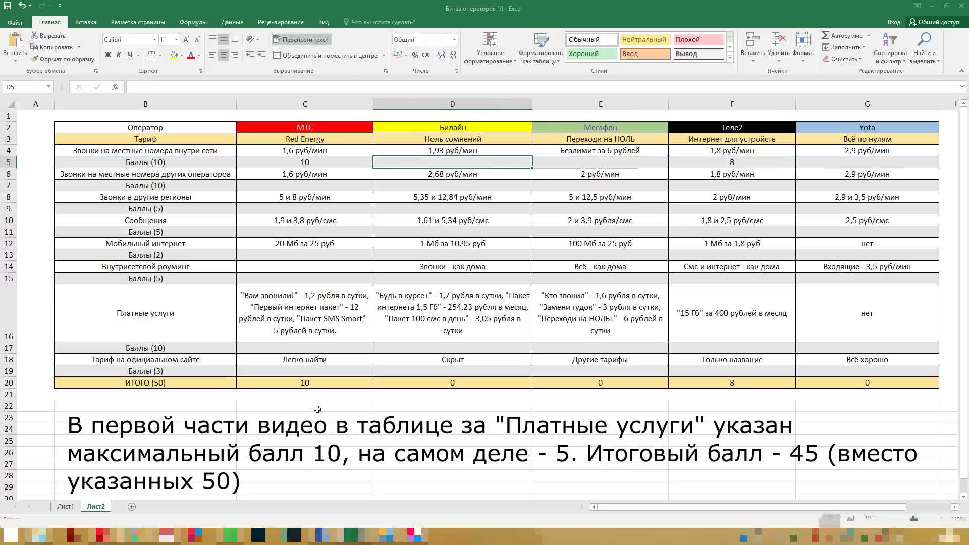
text(6)
key(Tab)
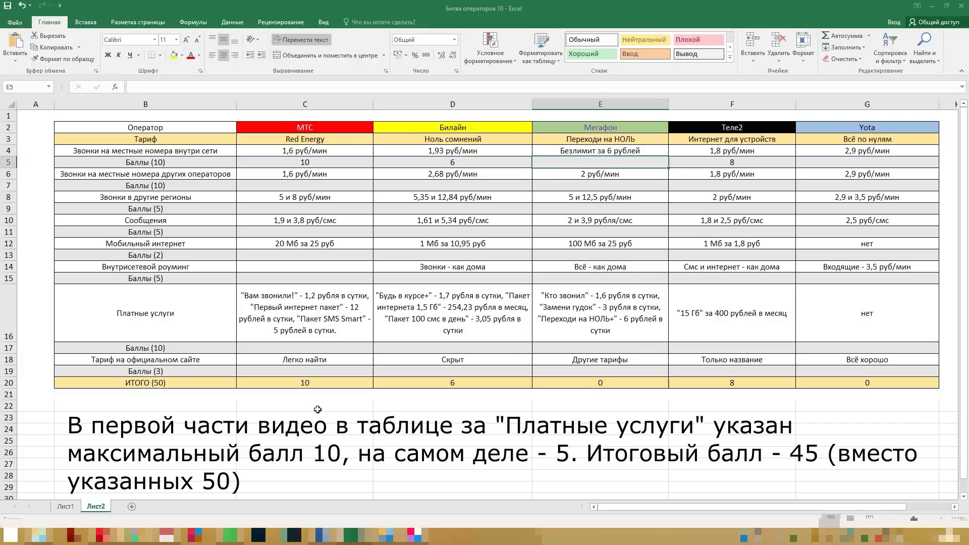
text(4)
key(Tab)
key(Tab)
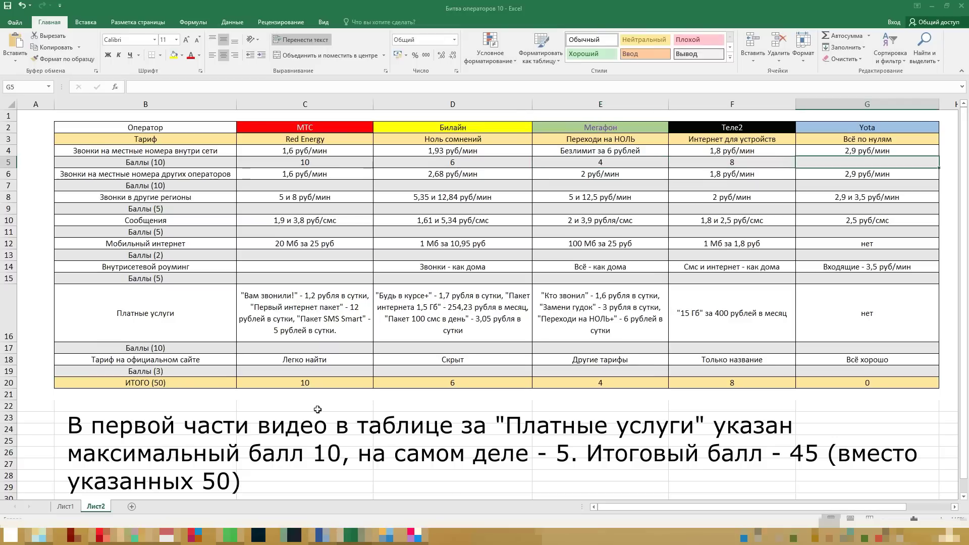
text(3)
key(Return)
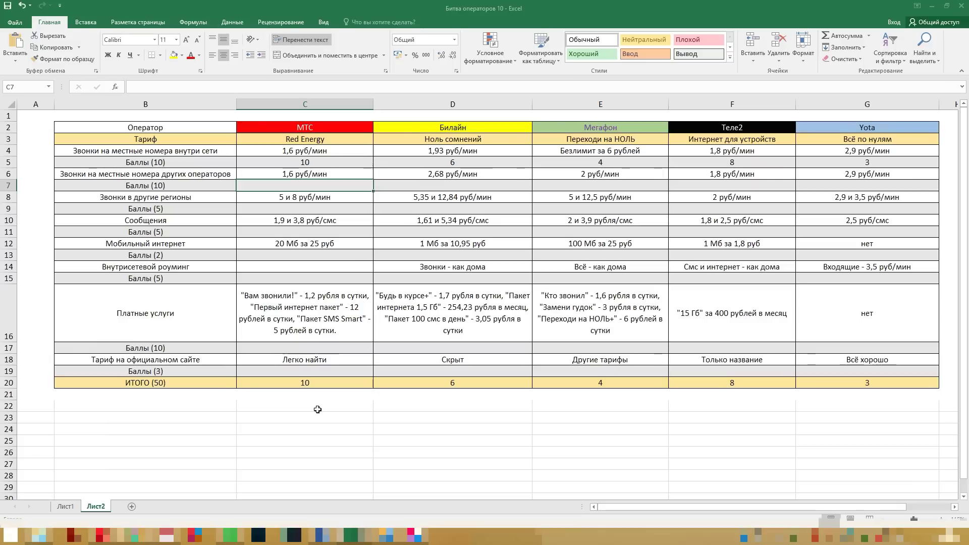
Step: Score local calls to other operators (row 7) with 10 for МТС and 8 for Теле2
text(10)
key(Tab)
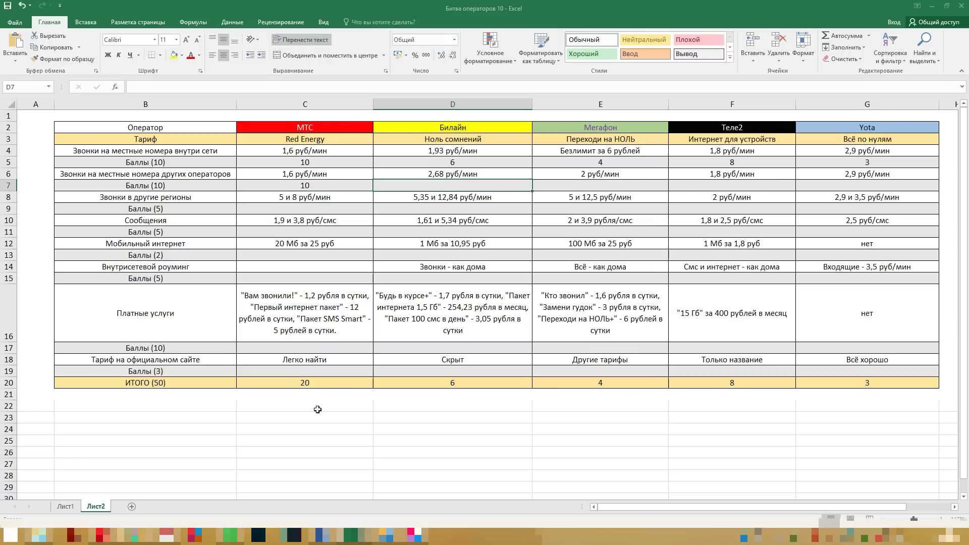
key(Tab)
key(Tab)
text(8)
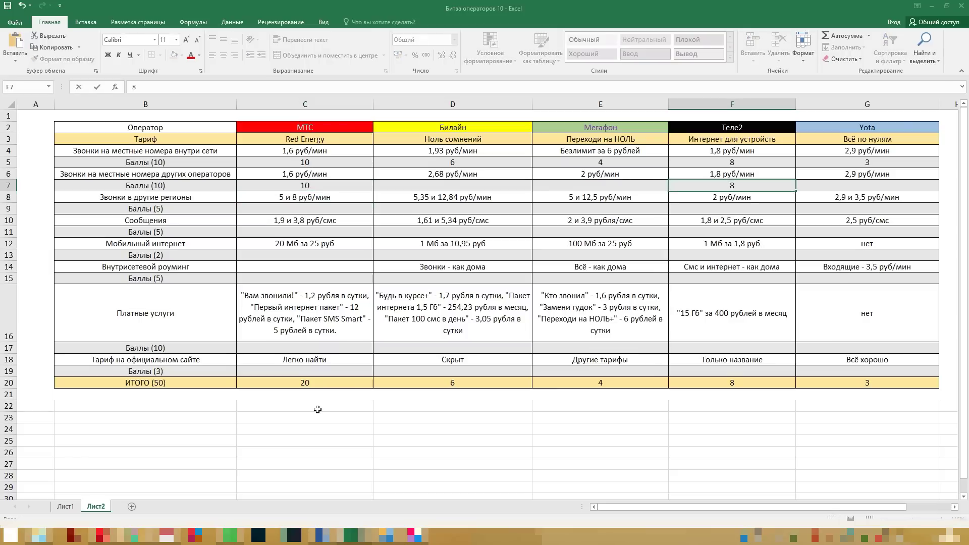
key(ctrl+Return)
Step: Complete the row 7 scores for calls to other operators: Мегафон 6, Билайн 4 and Yota 3
key(Left)
text(6)
key(ctrl+Return)
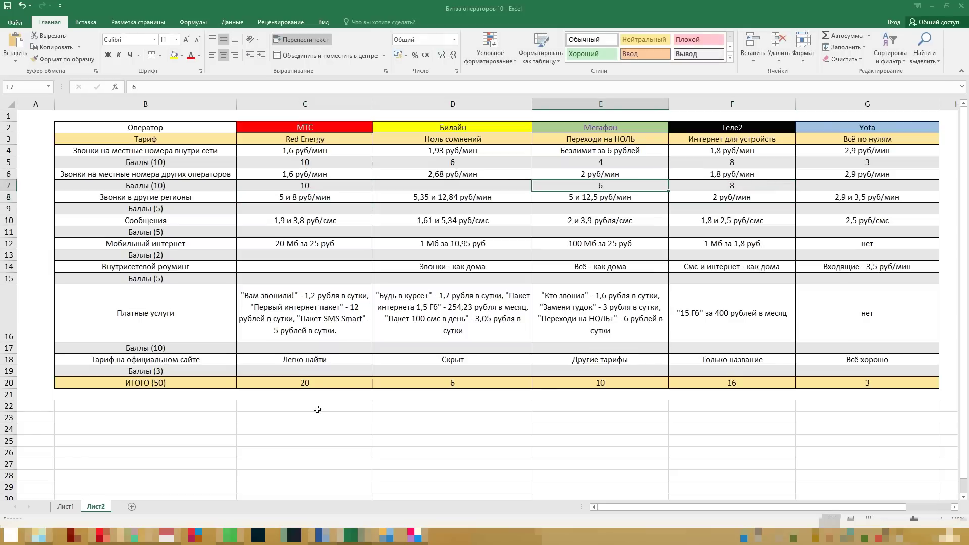
key(Left)
text(4)
key(ctrl+Return)
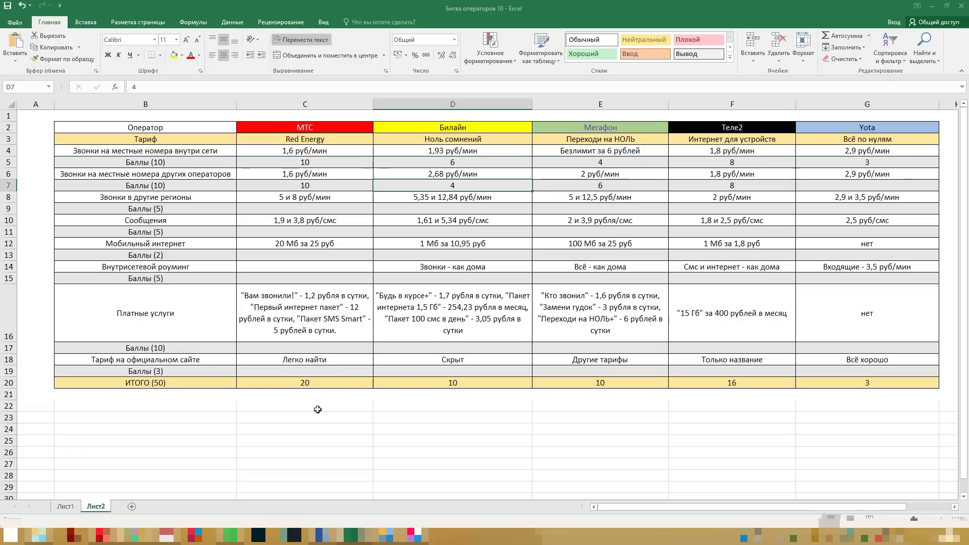
key(Right)
key(Right)
key(Right)
text(3)
key(ctrl+Return)
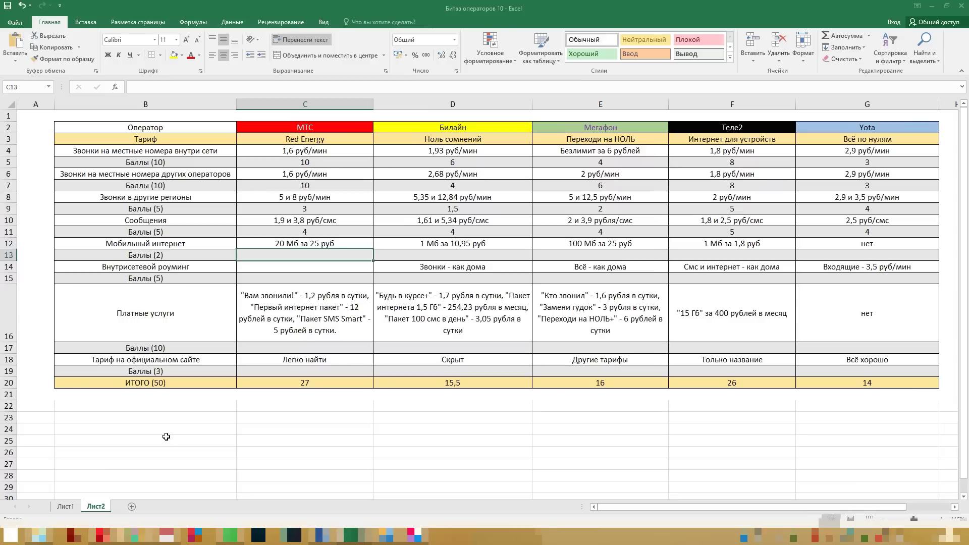
Step: Score mobile internet (row 13) with 0 for Yota, 2 for Теле2 and 2 for Мегафон
key(Right)
key(Right)
key(Right)
key(Right)
text(0)
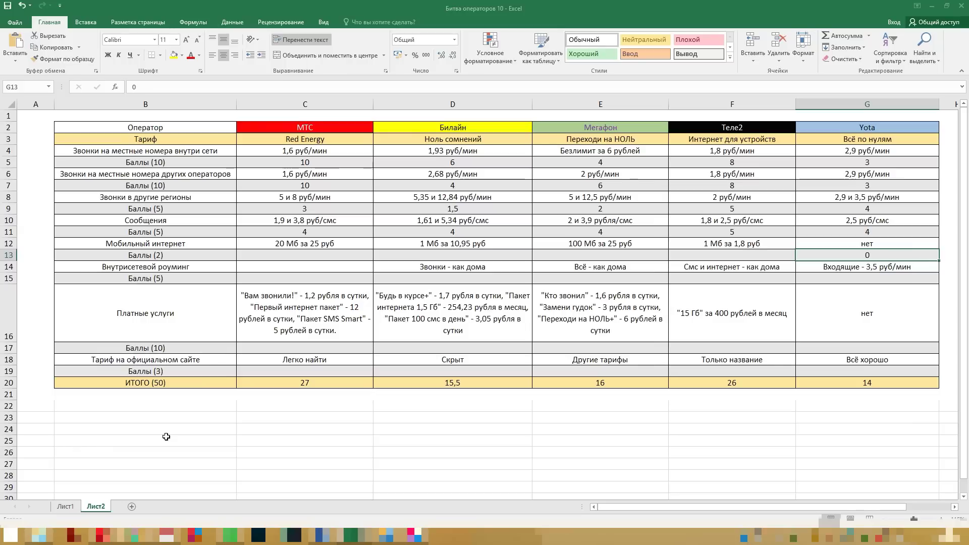
key(Left)
text(2)
key(Left)
text(2)
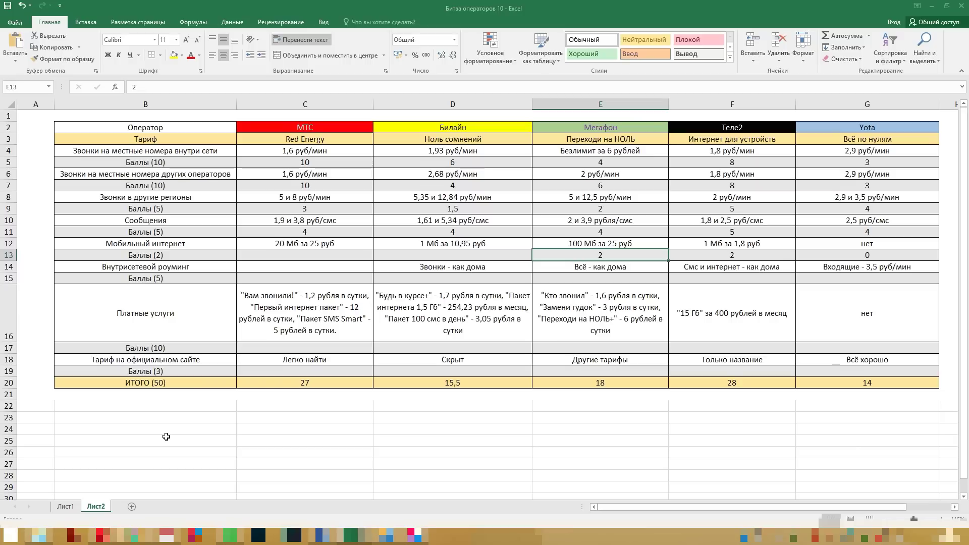
Step: Complete the mobile internet scores in row 13 with 1,5 for МТС and 0,5 for Билайн
key(Left)
key(Left)
text(1,5)
key(ctrl+Return)
key(Right)
text(0,5)
key(ctrl+Return)
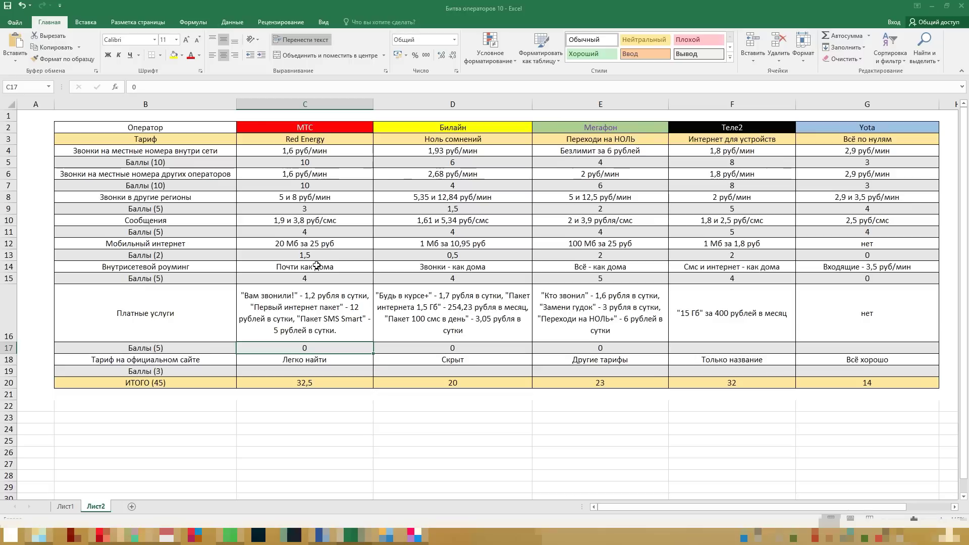
Step: Enter a score of 5 for Yota in the paid services points row (row 17)
key(Right)
key(Right)
key(Right)
key(Right)
text(5)
key(ctrl+Return)
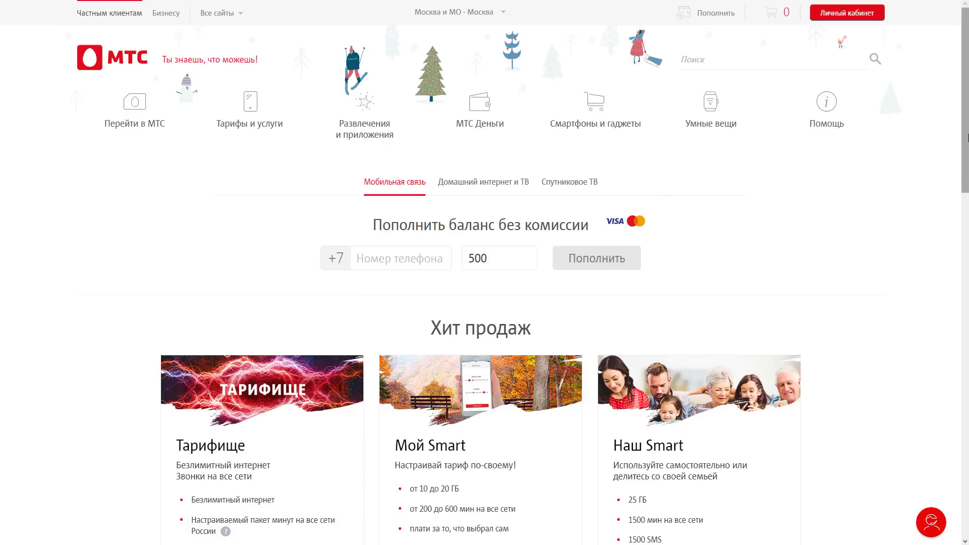
Step: On the МТС website in the browser, open the tariff list and filter it to Тарифы для звонков
mouse_move(255, 124)
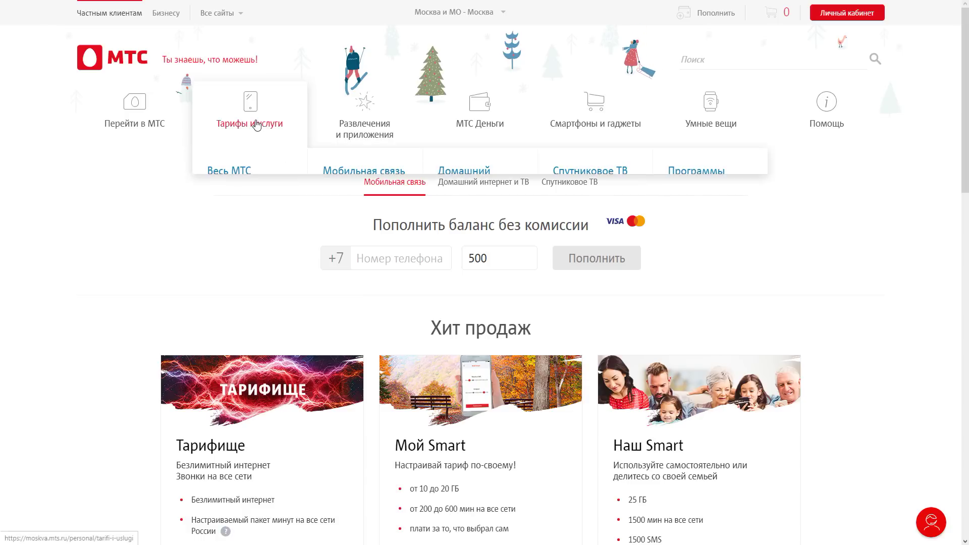
click(231, 198)
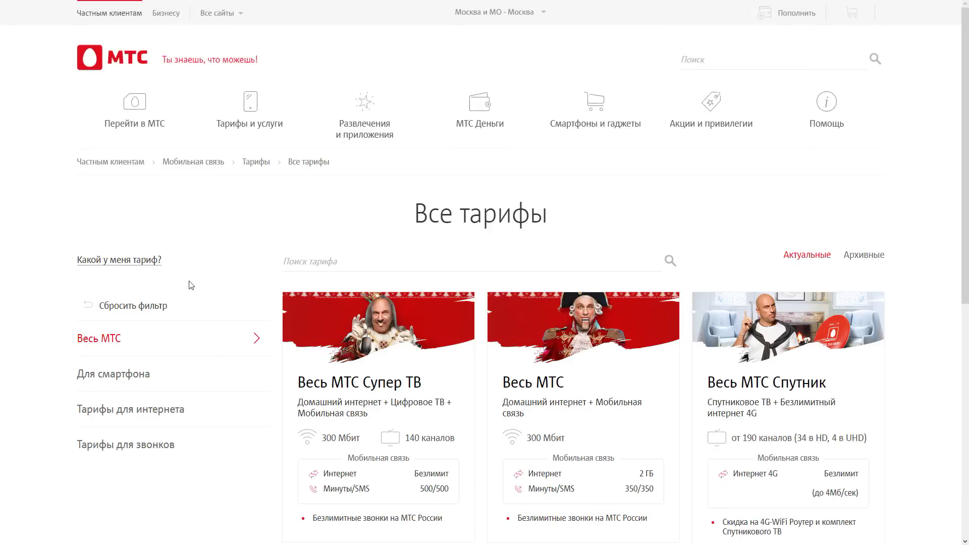
click(140, 446)
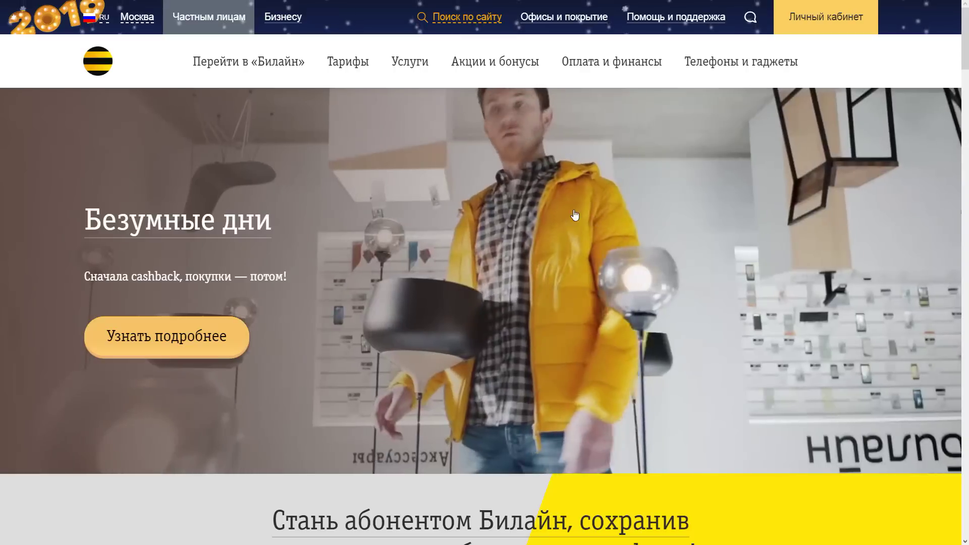
Step: On the Билайн website, open the mobile tariffs, show all of them and locate the Ноль сомнений tariff
mouse_move(348, 70)
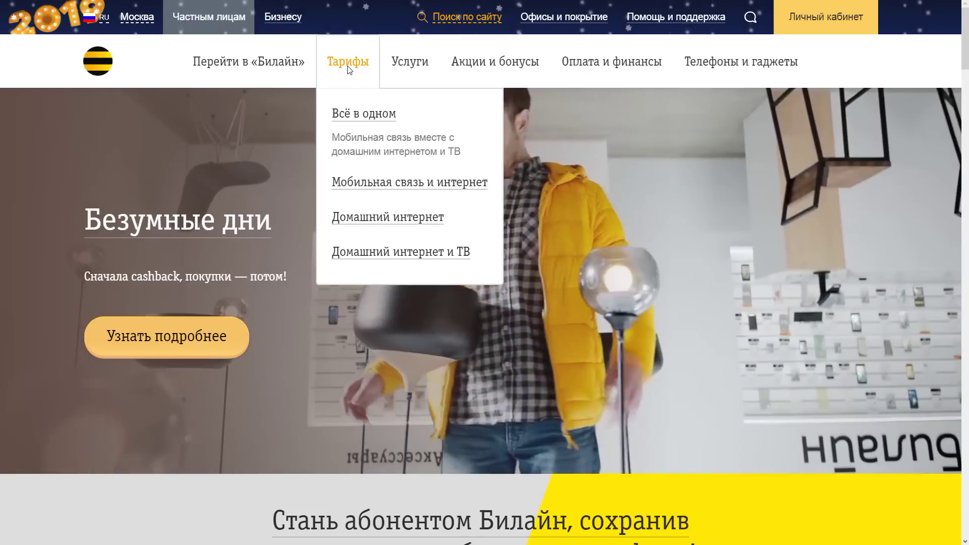
click(367, 183)
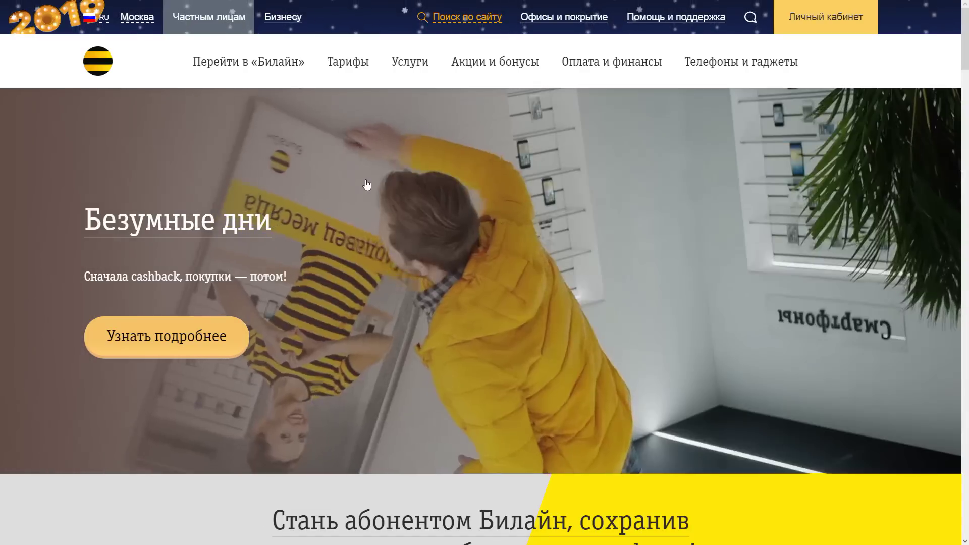
scroll(367, 185, down, 20)
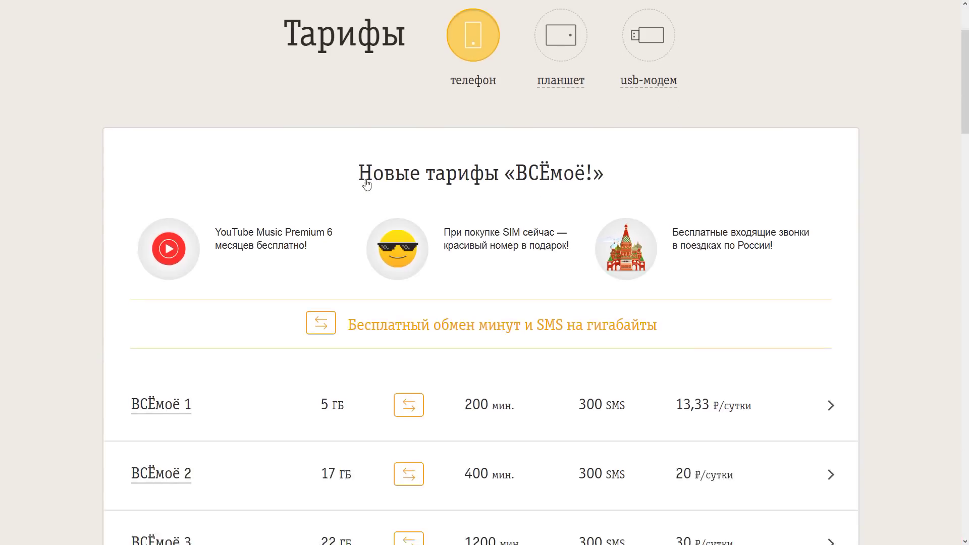
scroll(368, 185, down, 20)
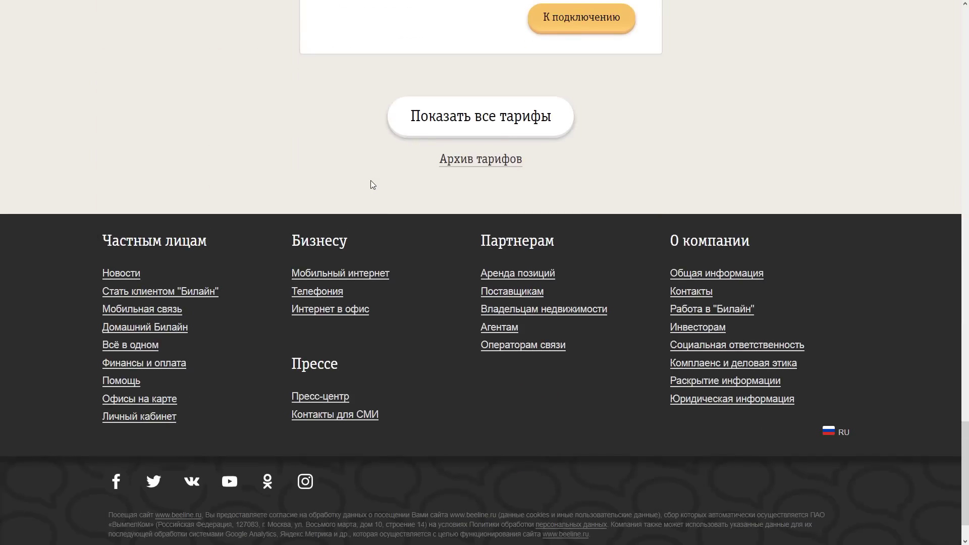
click(492, 124)
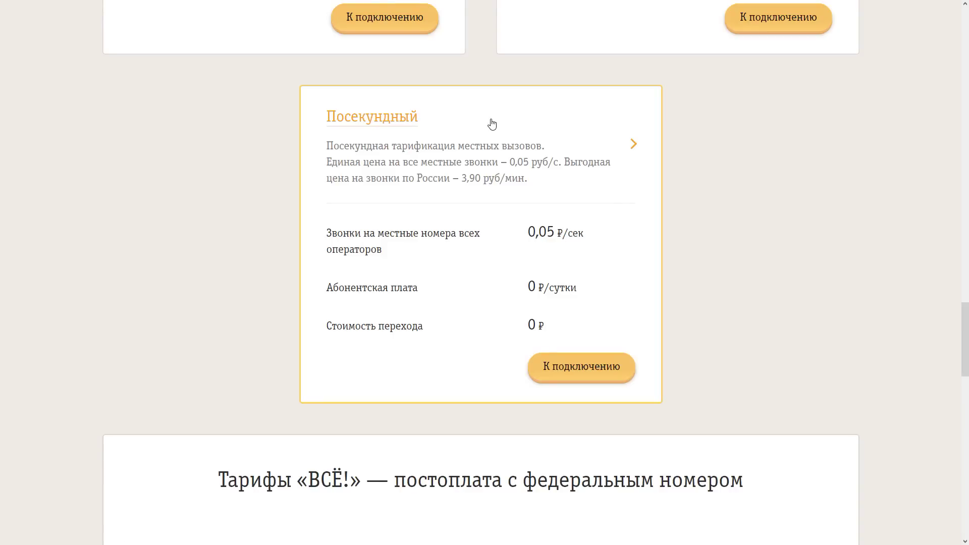
scroll(761, 233, up, 4)
scroll(793, 247, up, 2)
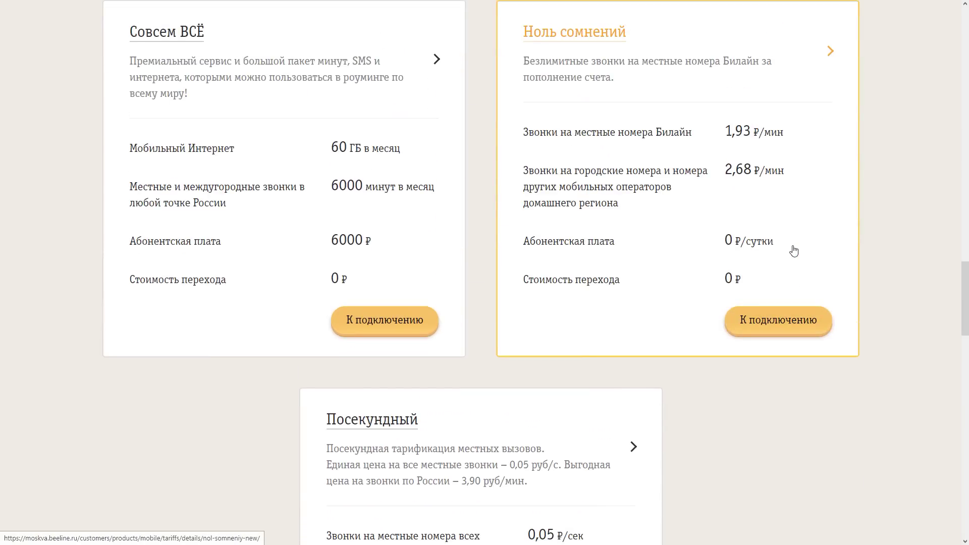
scroll(795, 249, down, 3)
scroll(793, 248, up, 4)
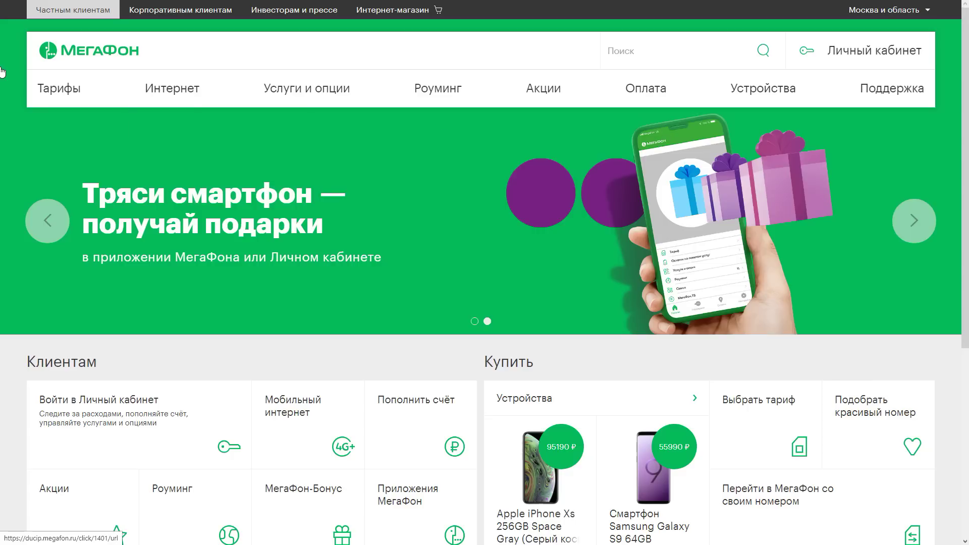
Step: On the МегаФон website, open the Другие тарифы page and examine the Переходи на НОЛЬ tariff
mouse_move(48, 91)
click(85, 182)
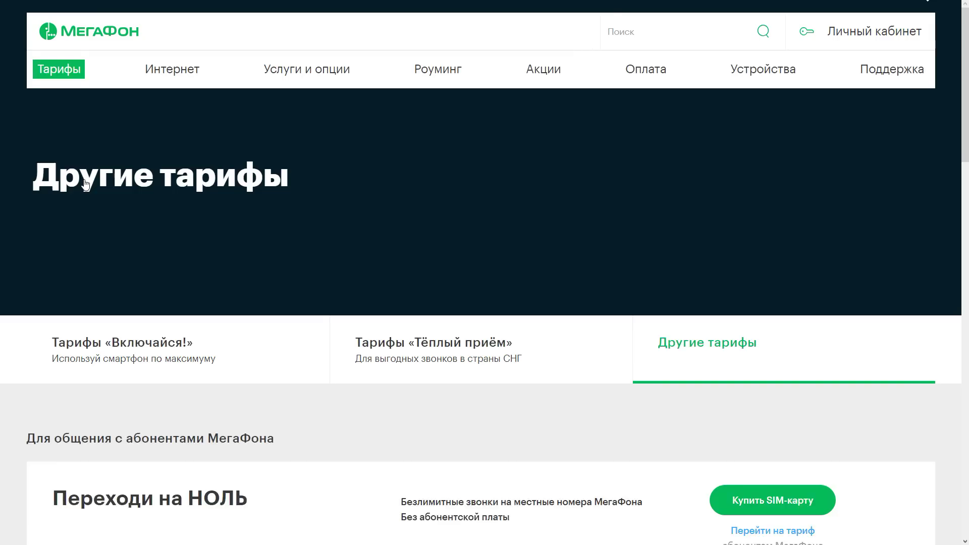
scroll(422, 197, down, 5)
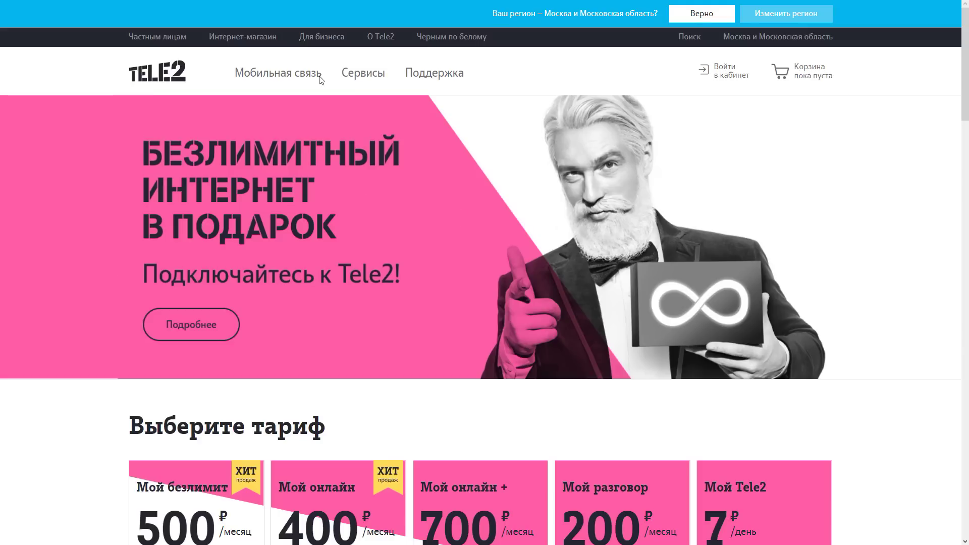
Step: On the Tele2 website, look through the tariff offers in the Мобильная связь section
mouse_move(324, 81)
click(154, 142)
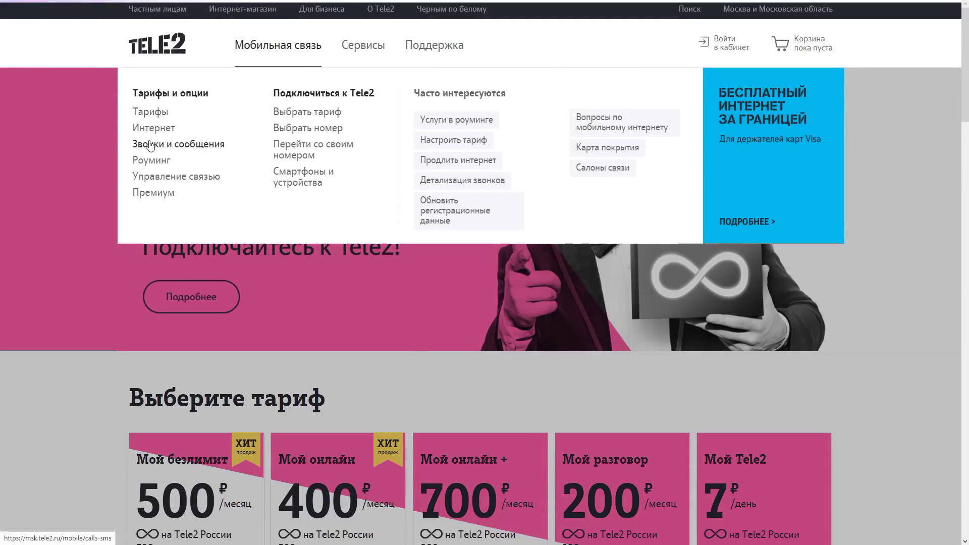
scroll(429, 218, down, 12)
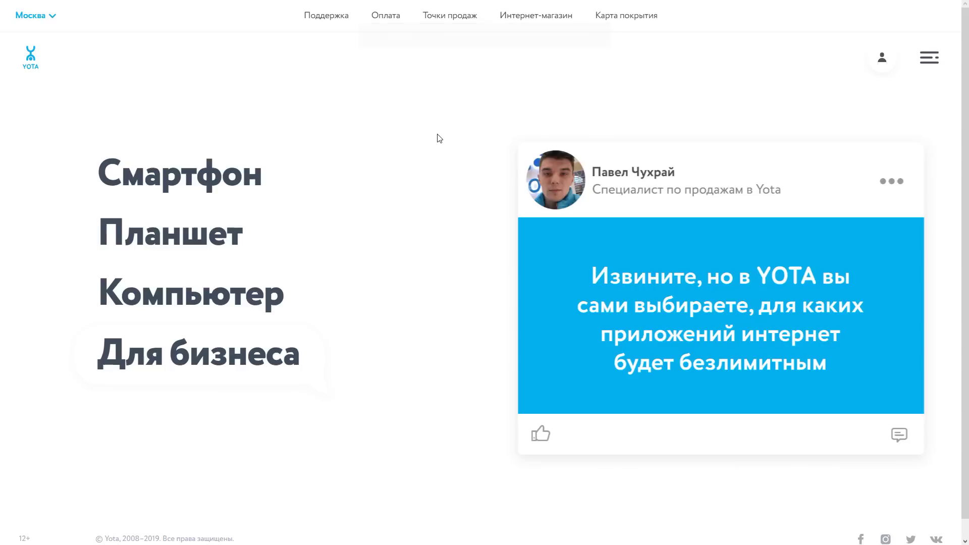
Step: On Yota's smartphone page, set the data package to 0 ГБ and deselect the unlimited Instagram and WhatsApp options
click(206, 183)
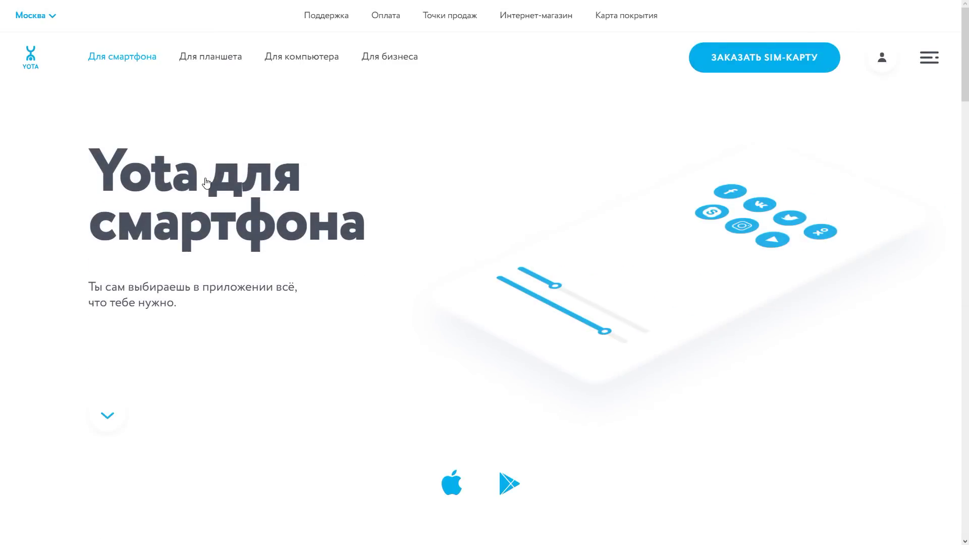
scroll(206, 182, down, 15)
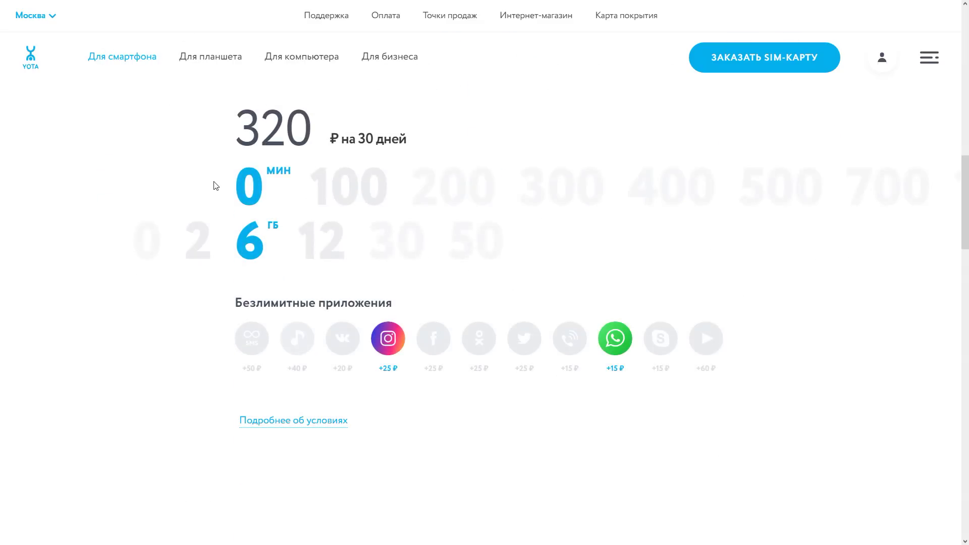
click(145, 245)
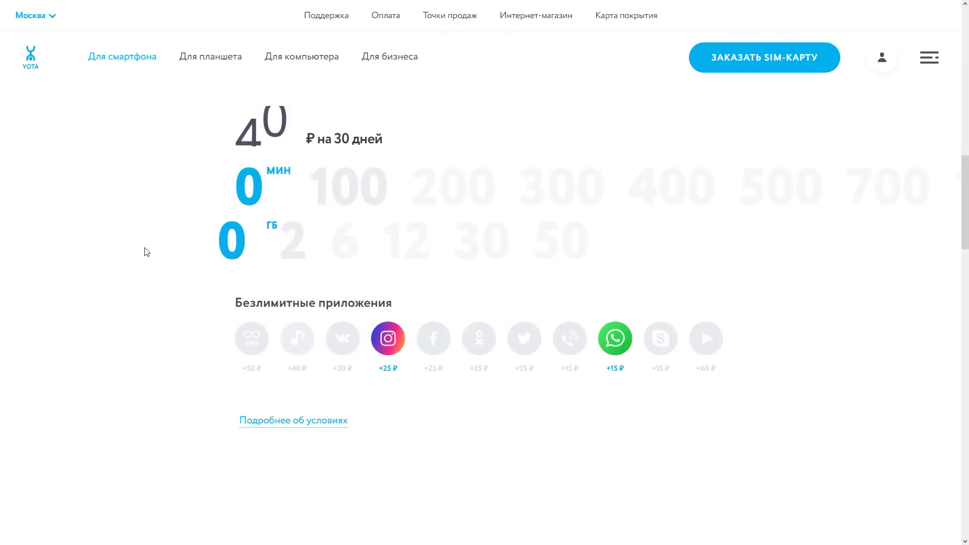
click(393, 344)
click(614, 340)
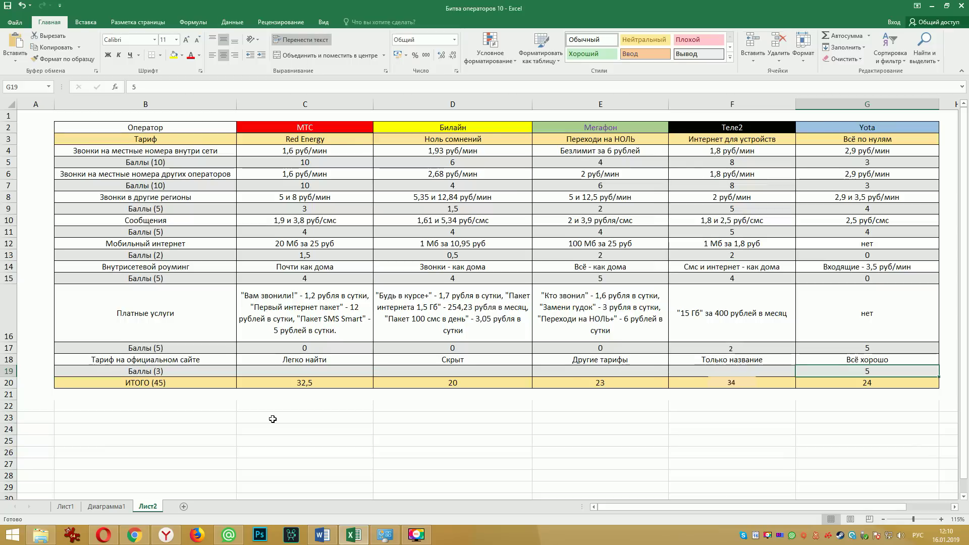
Step: In the Excel comparison table, enter 4,5 as the МТС score for Тариф на официальном сайте (row 19)
click(304, 371)
text(4,5)
key(Tab)
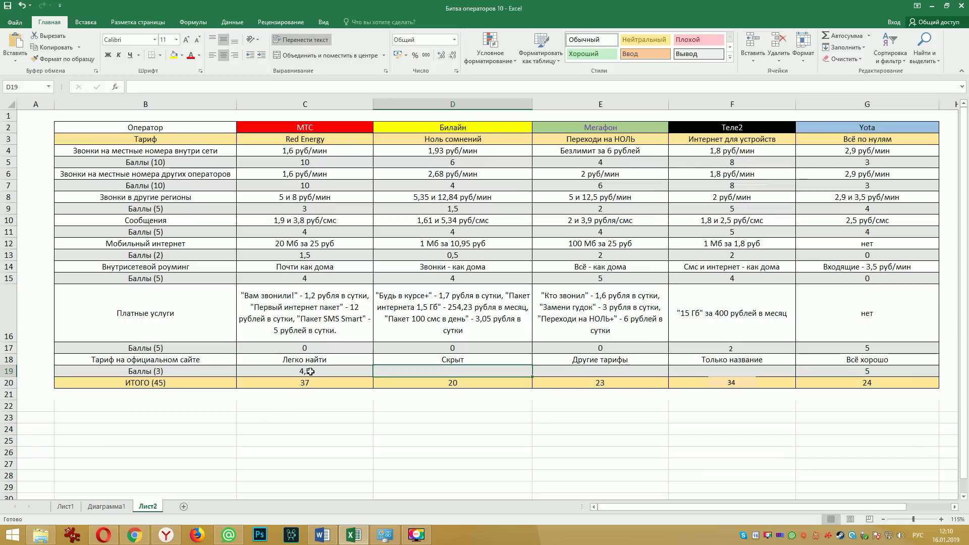